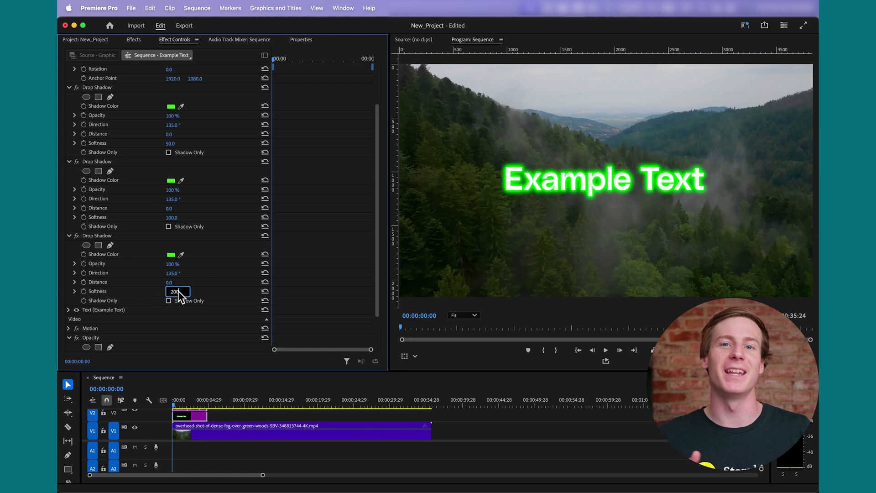
Step: Commit Softness 200 on the third green Drop Shadow to complete the neon glow
key("Return")
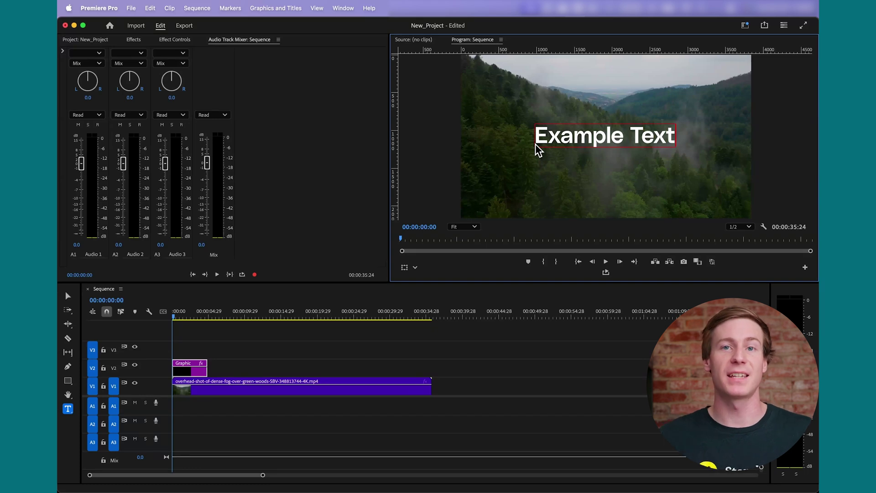
Step: Select the whole 'Example Text' line and show its settings in the Properties panel
triple_click(579, 131)
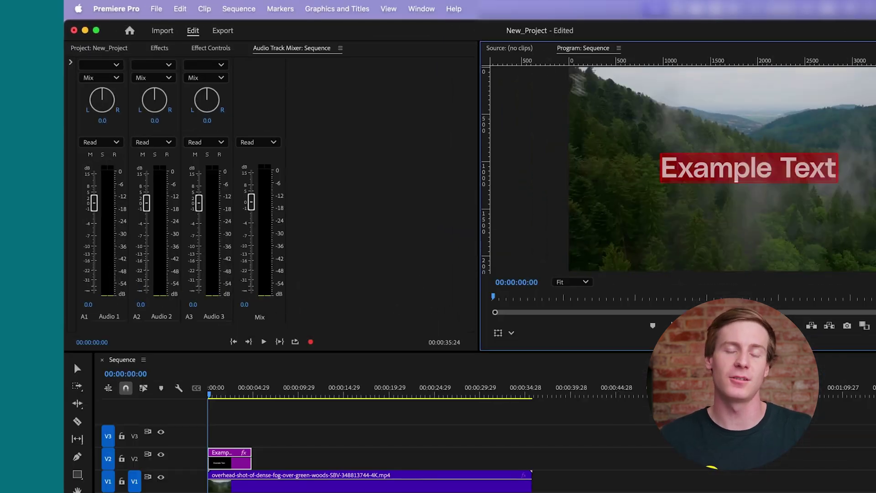
left_click(349, 9)
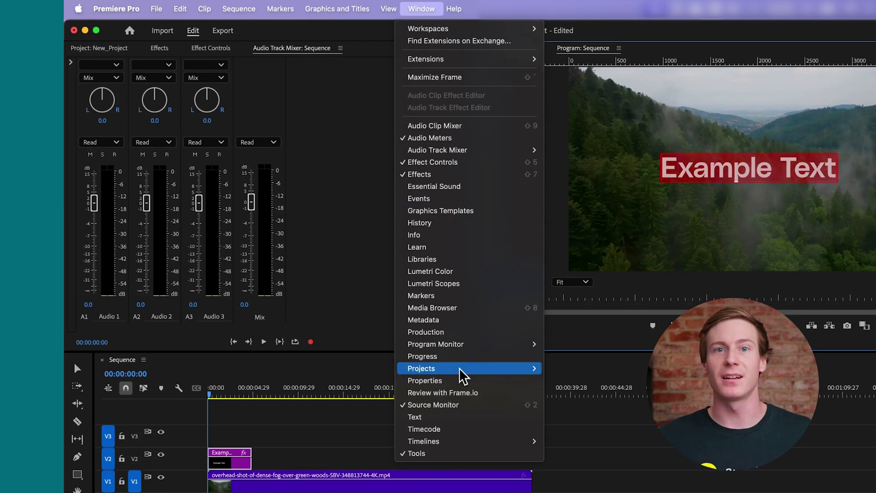
left_click(458, 383)
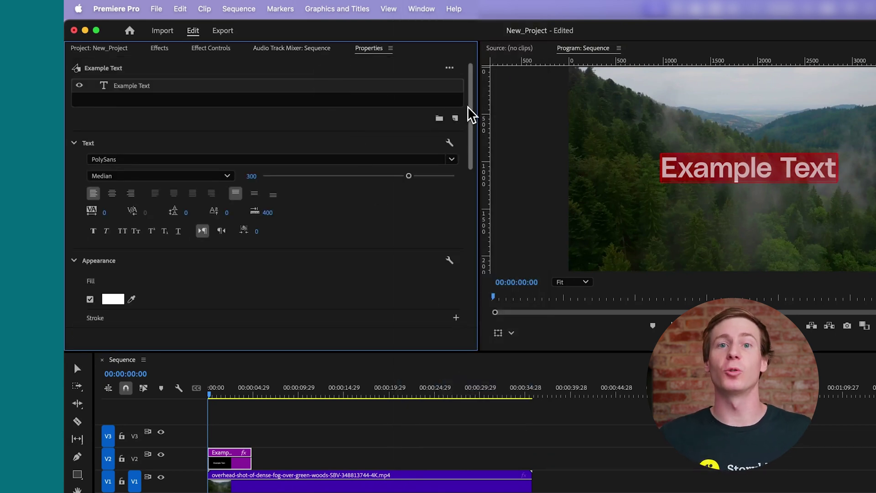
Step: Keyframe the title's Position and Scale to reach 140% and 668, 764 at 00:00:02:24
left_click_drag(469, 114, 462, 255)
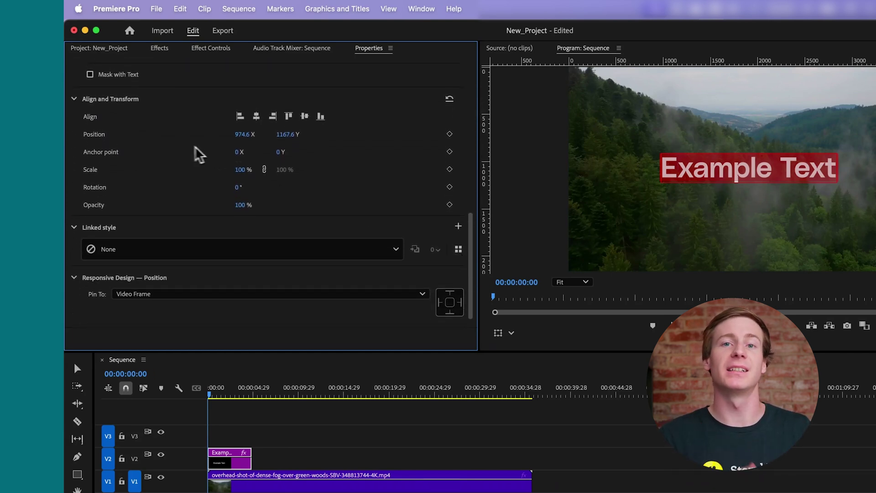
left_click(450, 134)
left_click(449, 170)
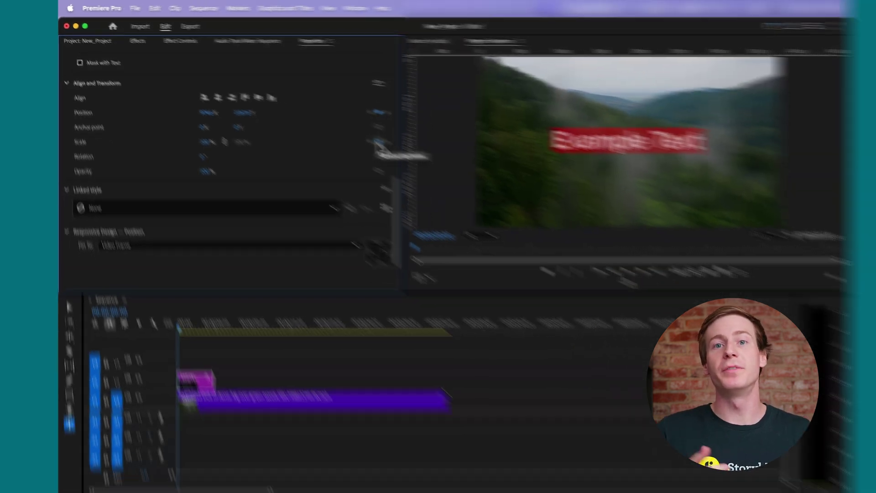
left_click(218, 399)
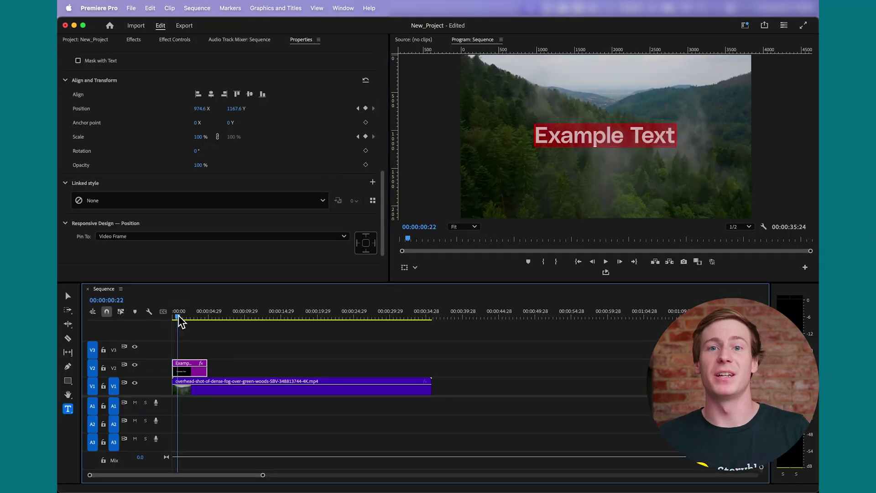
left_click_drag(181, 322, 196, 320)
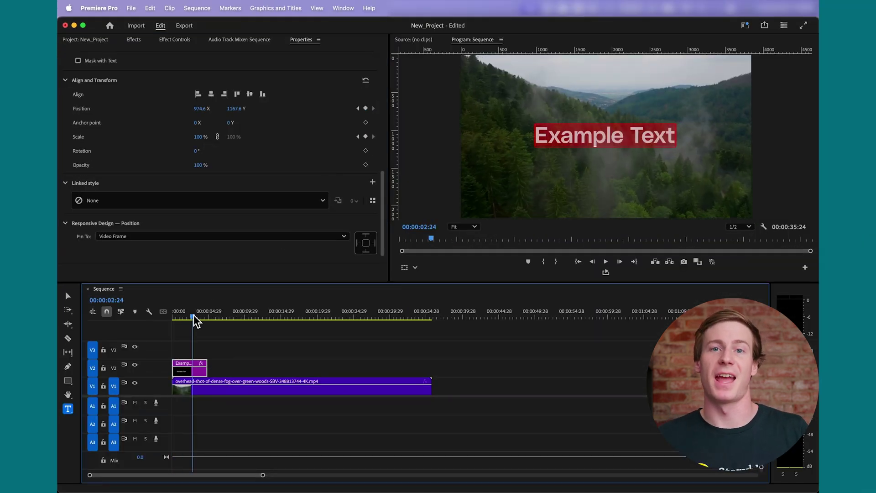
left_click_drag(199, 137, 83, 123)
left_click_drag(199, 108, 84, 124)
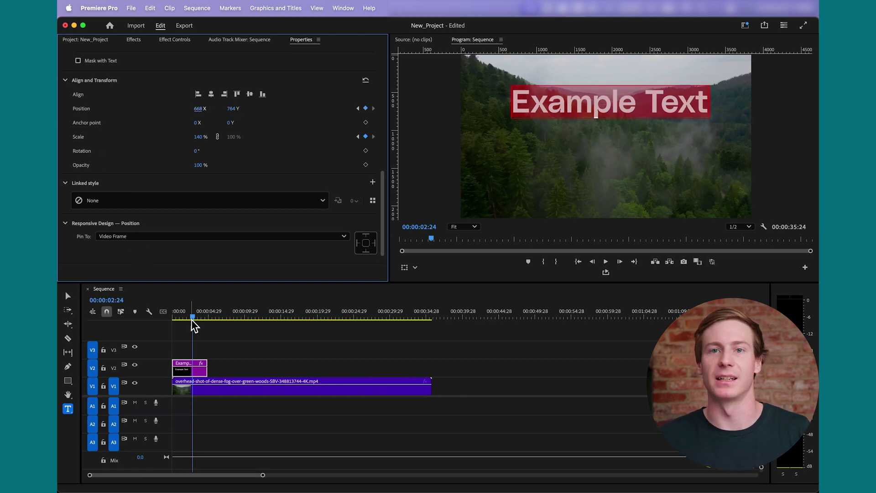
left_click_drag(192, 318, 174, 320)
left_click(187, 334)
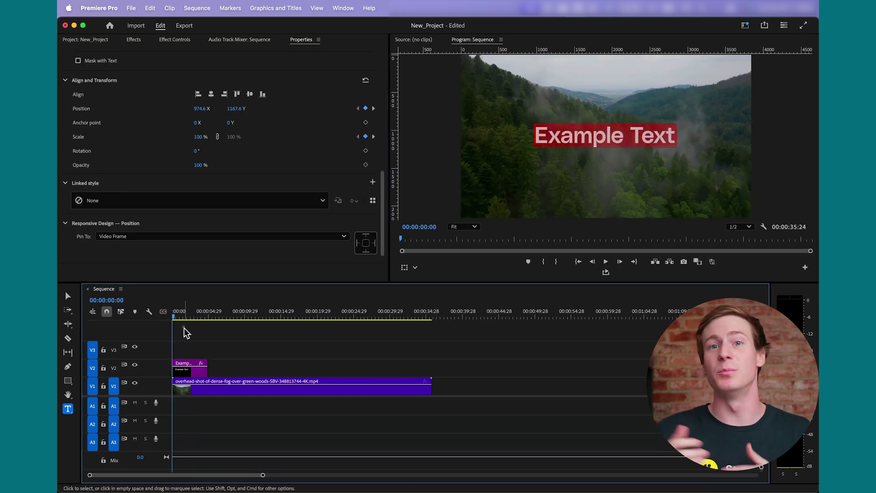
Step: Preview the animation, then start Opacity keyframes on the title with 0% about three seconds in
key("space")
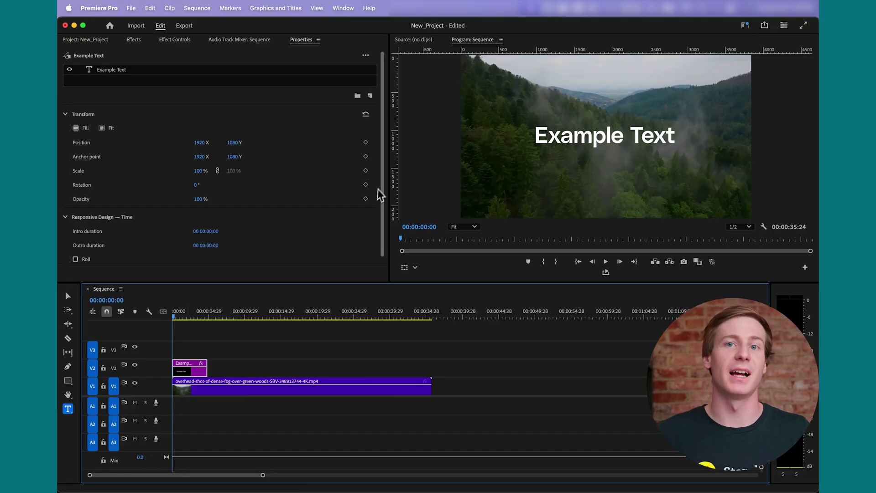
left_click(344, 76)
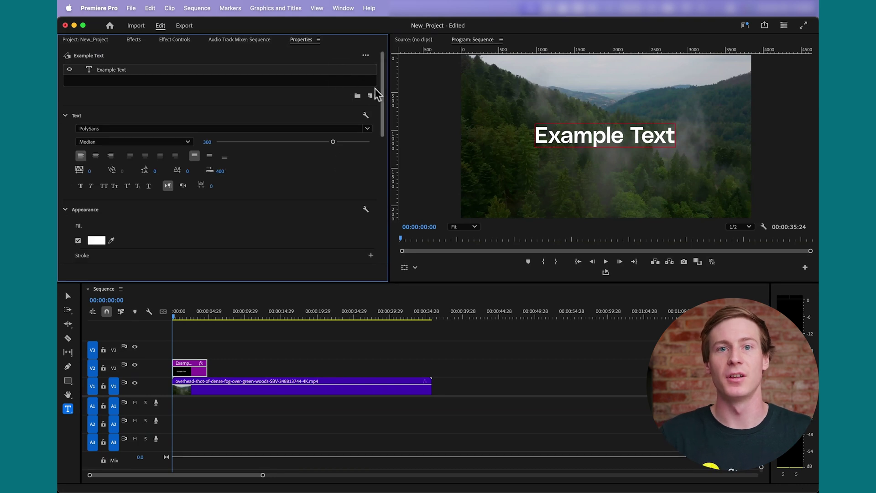
left_click_drag(384, 98, 382, 212)
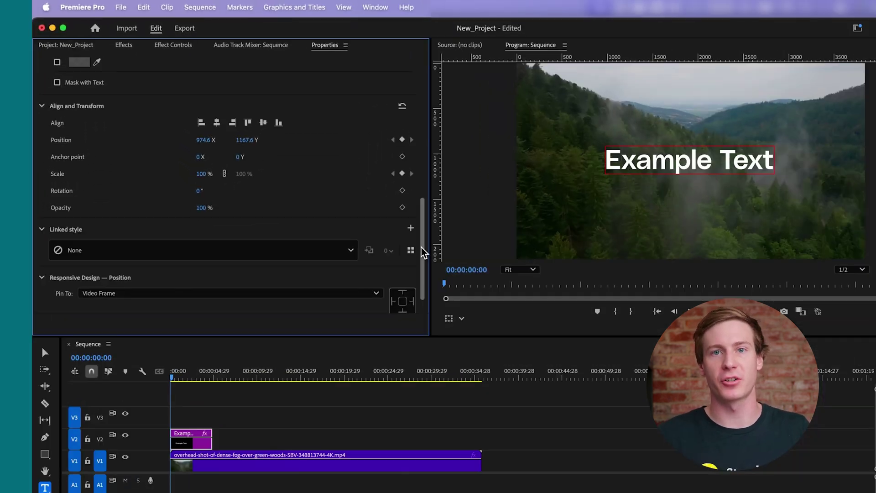
left_click(403, 209)
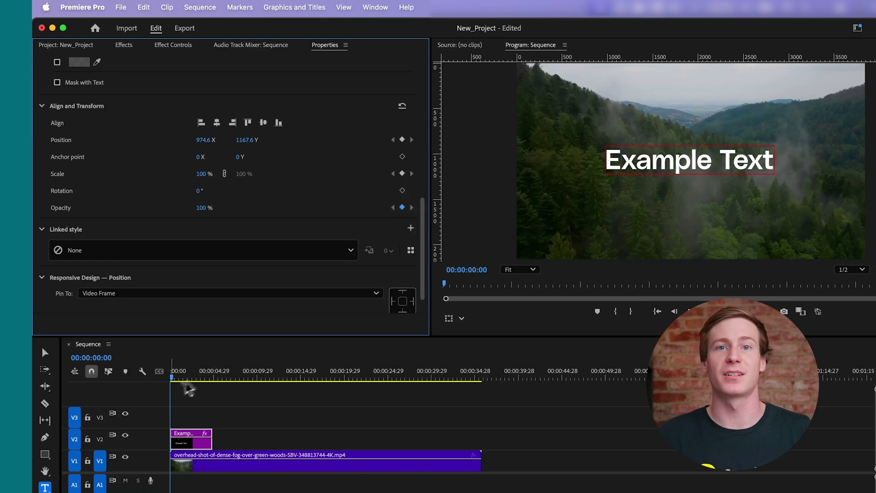
left_click_drag(172, 379, 208, 384)
left_click(207, 208)
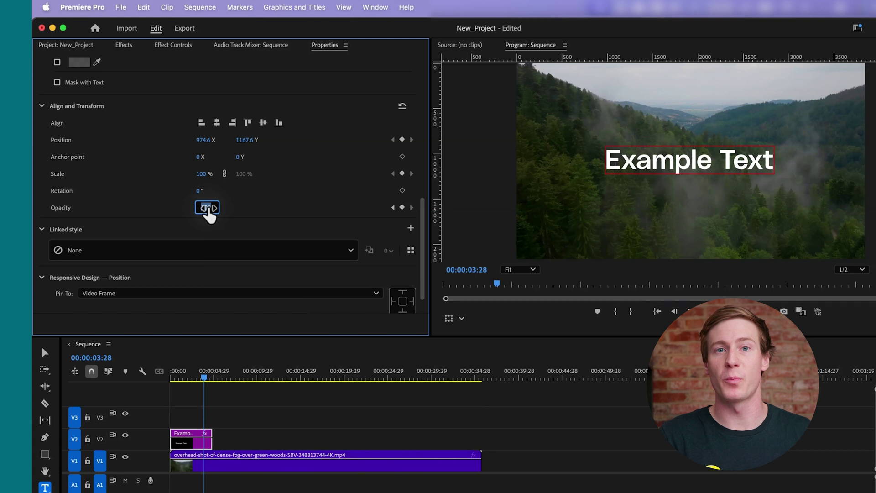
type("0")
key("Return")
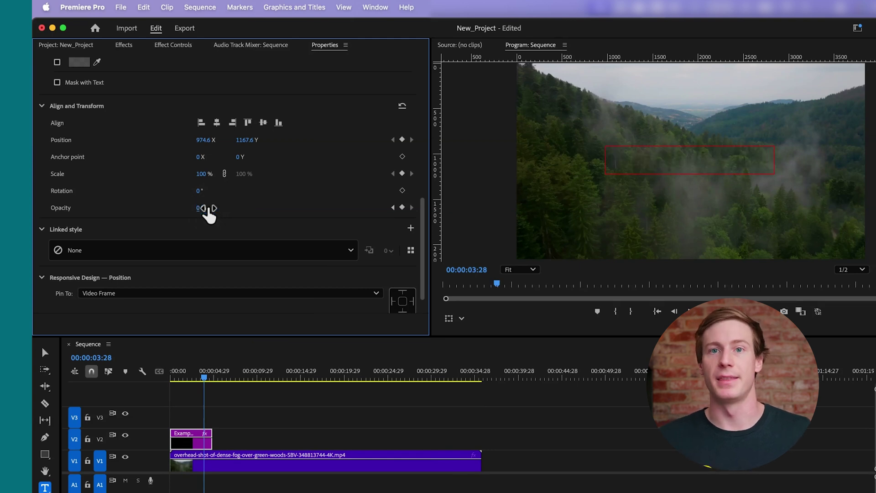
Step: Play back the opacity change and return to the sequence start
left_click(176, 376)
key("space")
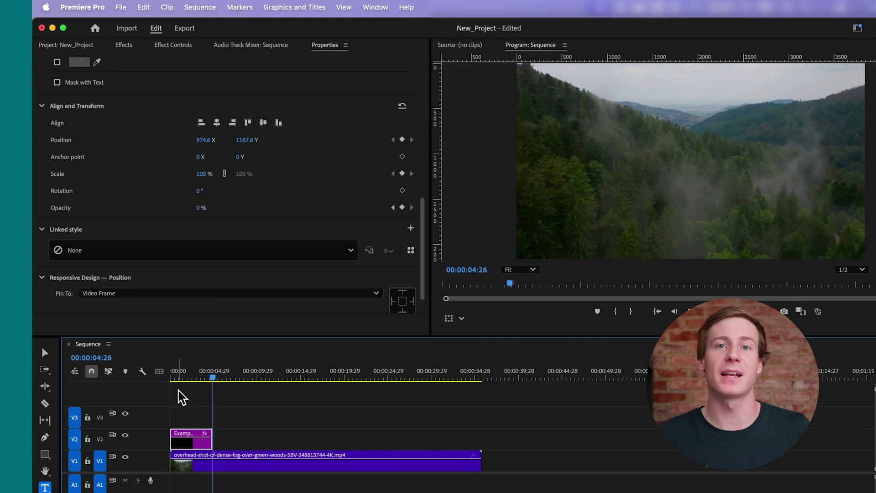
key("space")
key("Home")
Step: Set opacity to 0% at the start and 100% at the later keyframe, then play the fade-in
left_click(204, 209)
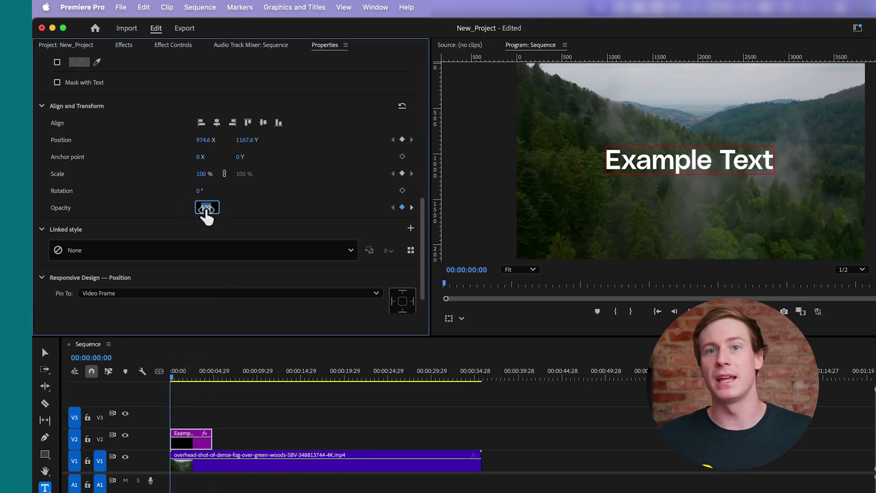
type("0")
key("Return")
left_click(411, 208)
left_click(203, 209)
type("100")
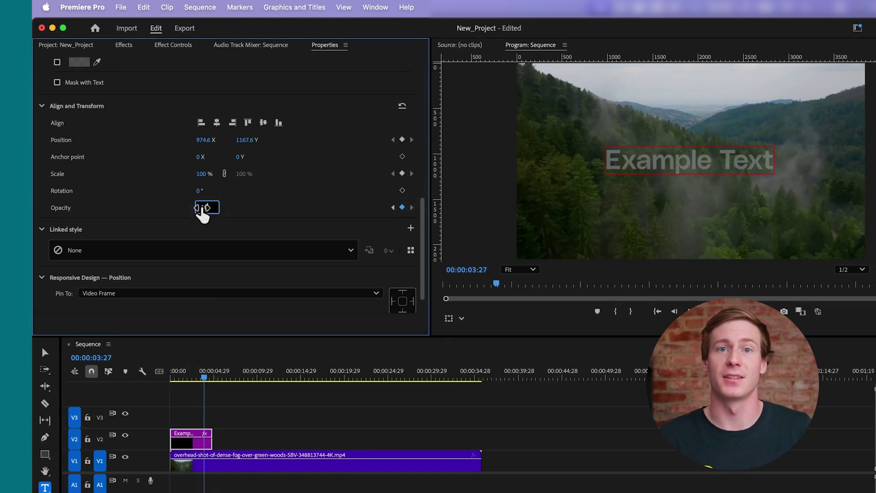
key("Return")
left_click(166, 382)
key("space")
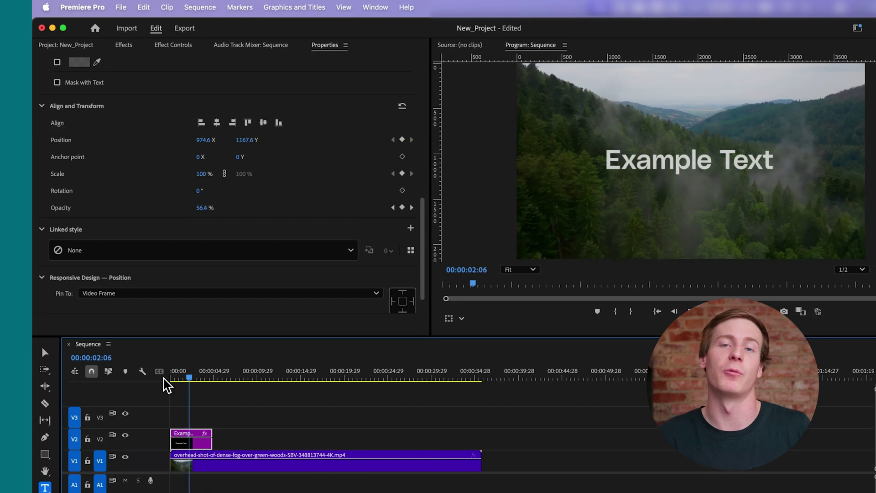
Step: Deselect the title clip and put the playhead back at the sequence start
scroll(196, 256, "up", 1)
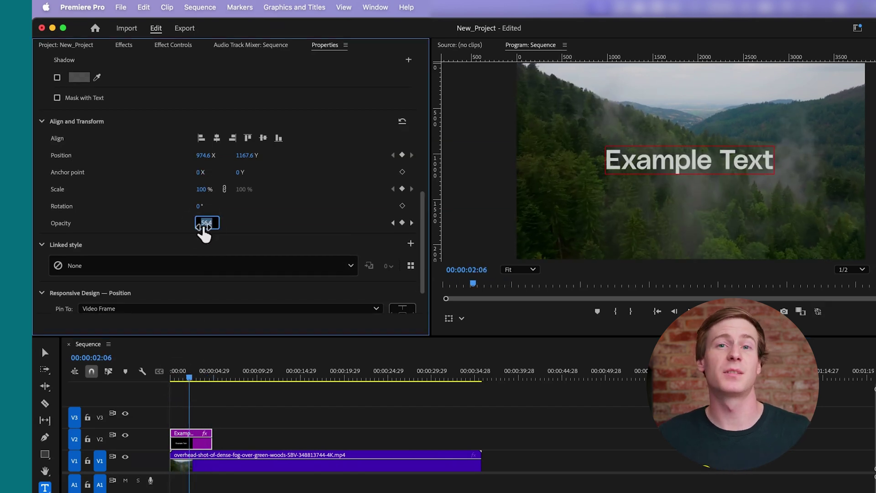
left_click(393, 223)
left_click(264, 400)
left_click(169, 377)
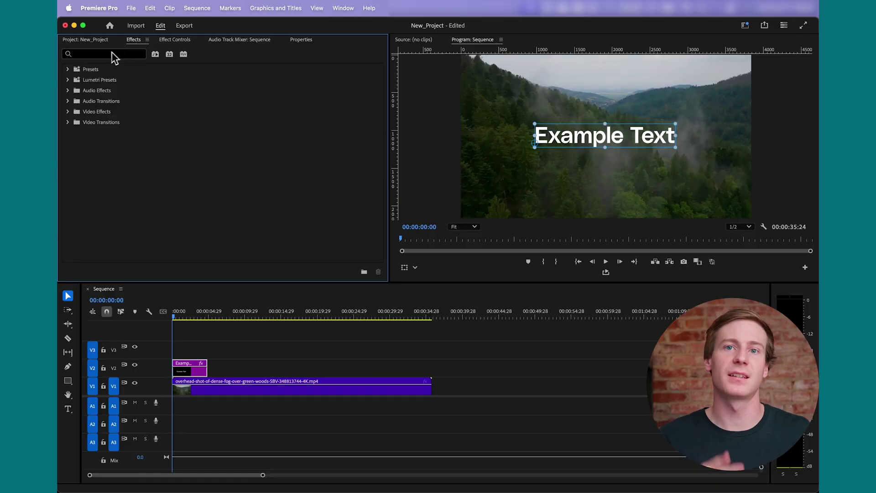
Step: Apply Linear Wipe to the title and keyframe Transition Completion at 100% at the start
type("Linear Wipe")
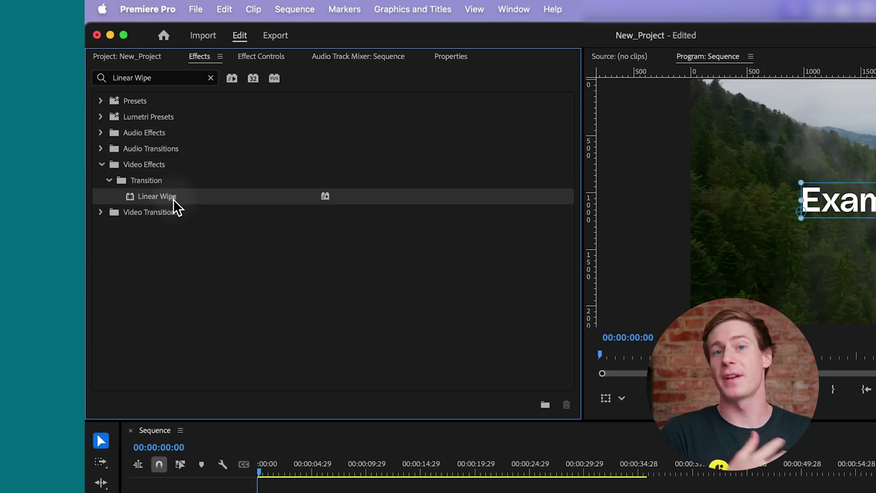
left_click_drag(174, 202, 273, 58)
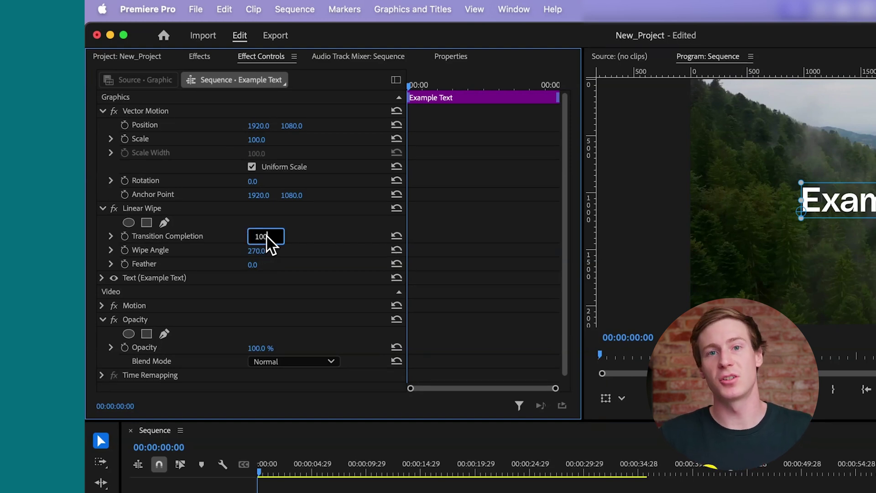
key("Return")
left_click(124, 236)
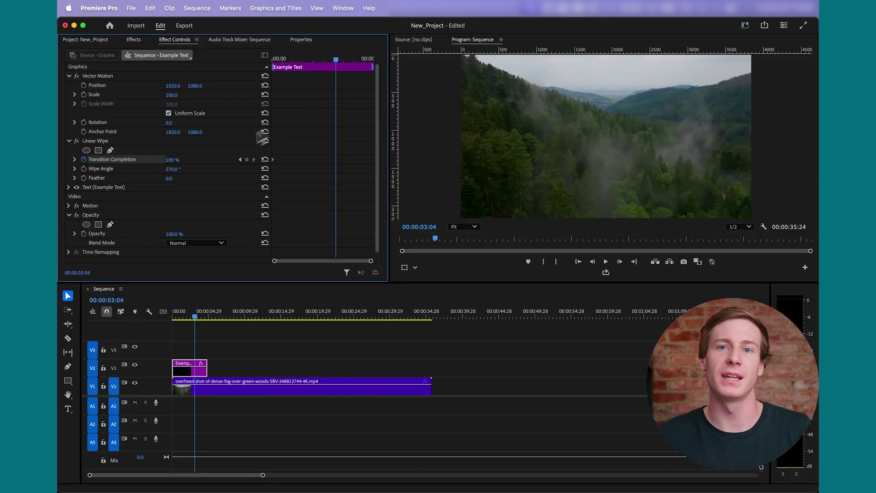
Step: Set Transition Completion to 0% at 00:00:03:04 and play the wipe-in from the start
type("0")
key("Return")
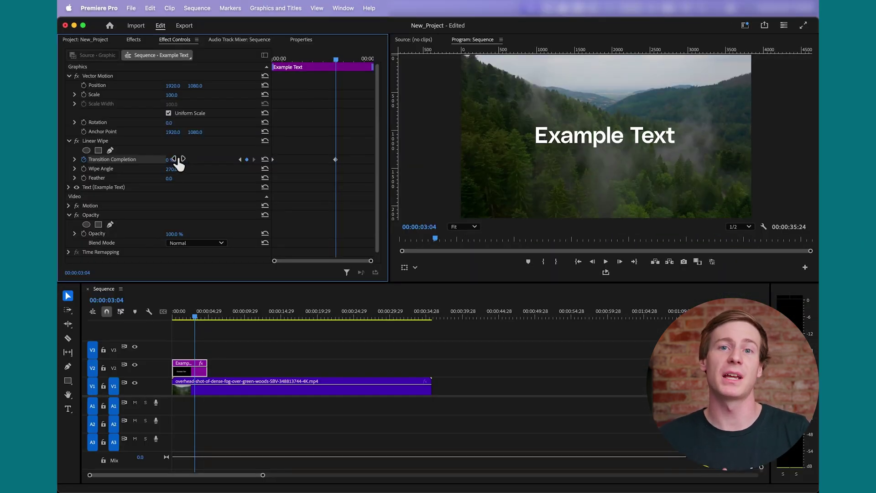
key("Home")
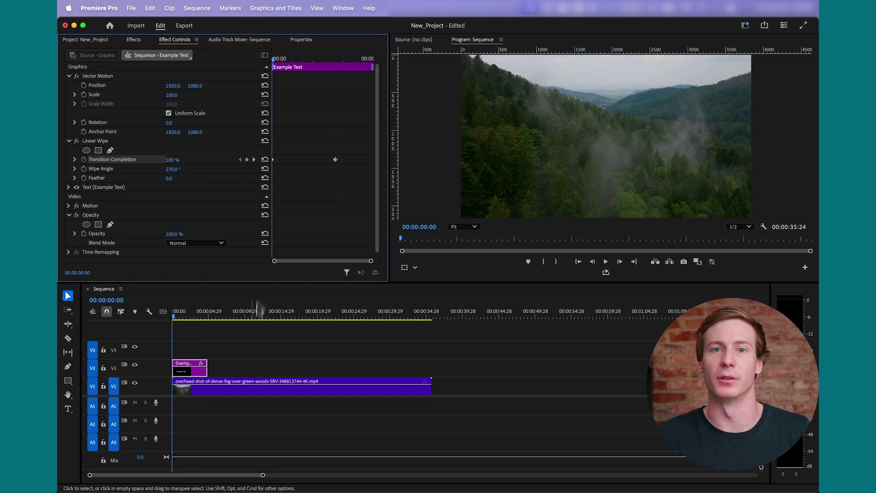
key("space")
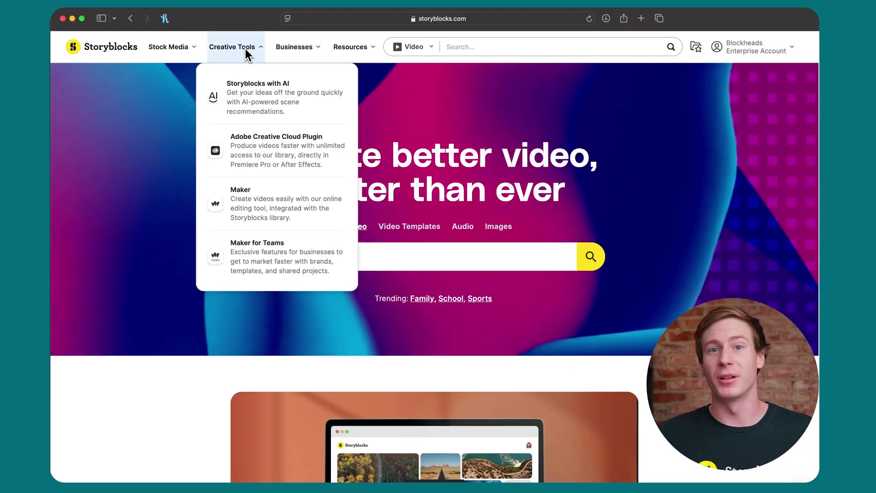
Step: Go to Storyblocks' Adobe Creative Cloud Plugin page and start the download via Adobe Exchange
left_click(264, 156)
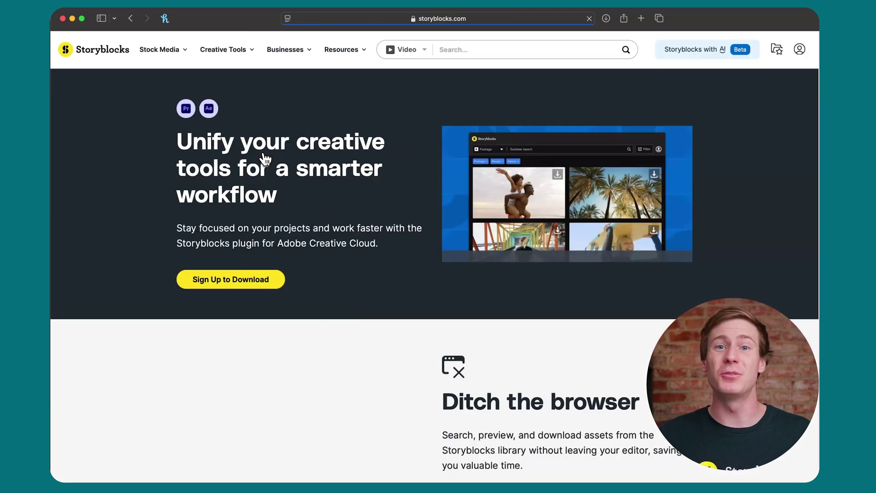
left_click(248, 280)
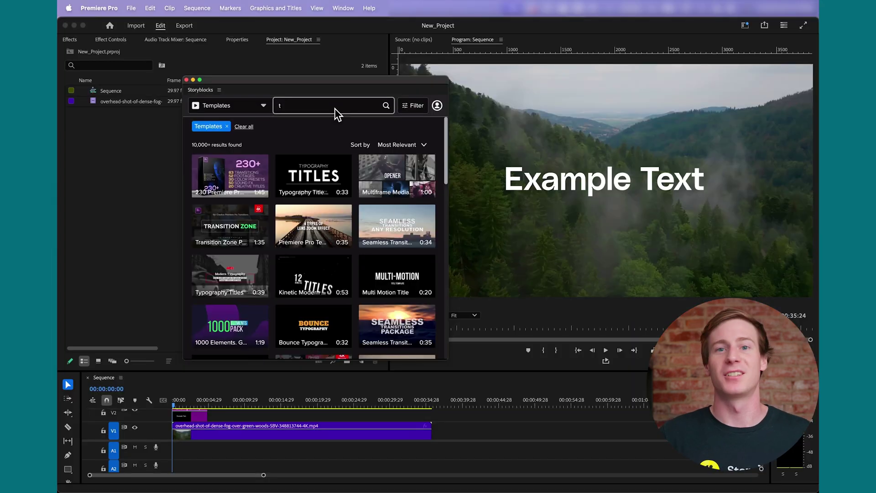
Step: Search 'typewriter effect premiere', place Text Type Coursor on V2 above the footage, and play it
type("ypewriter effect premiere")
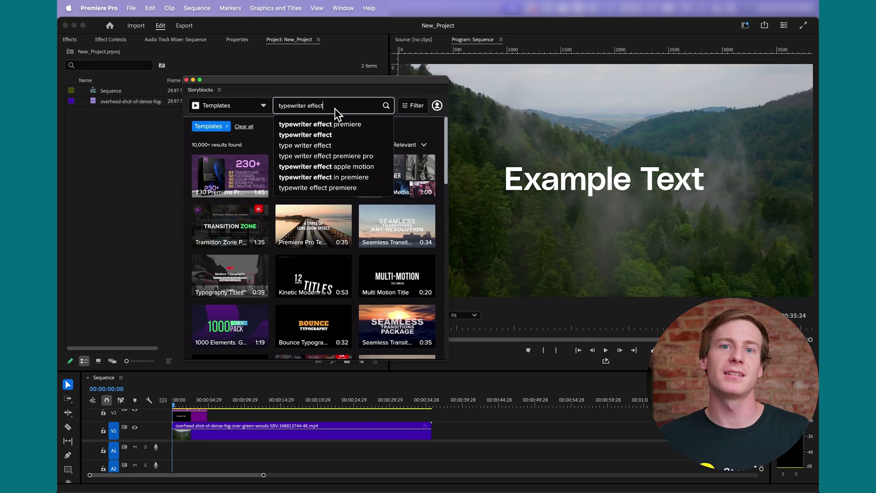
key("Return")
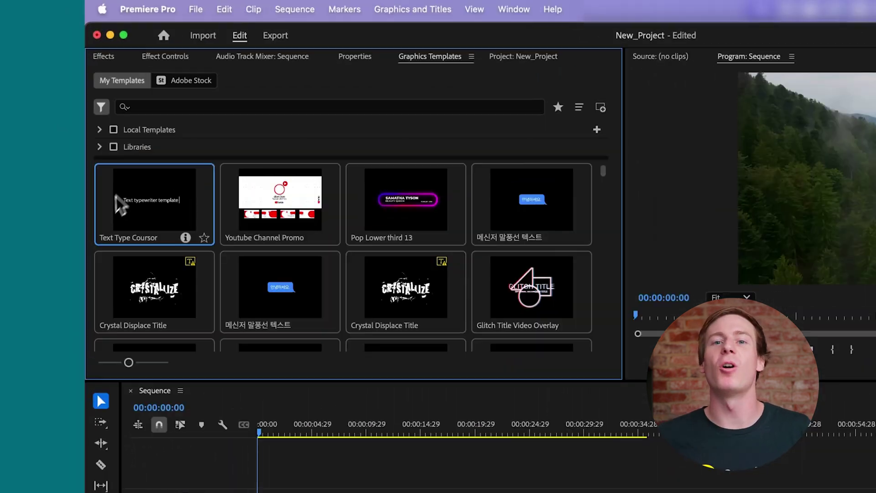
left_click_drag(196, 190, 235, 254)
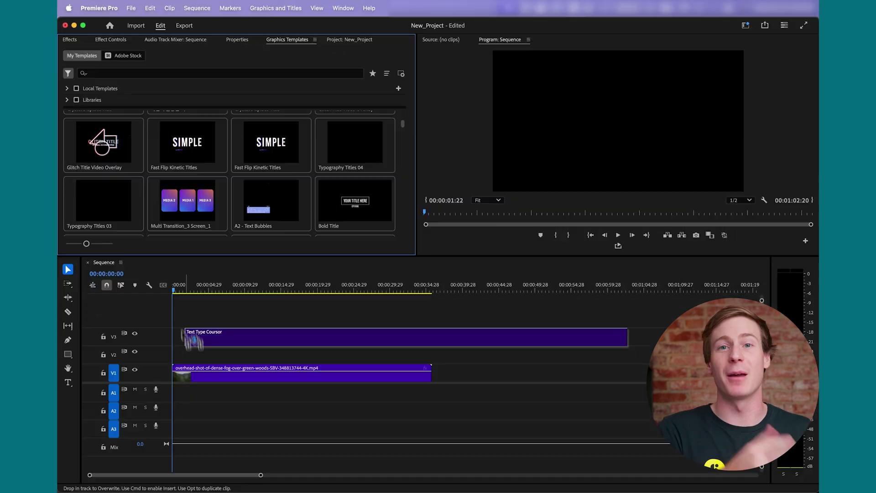
key("space")
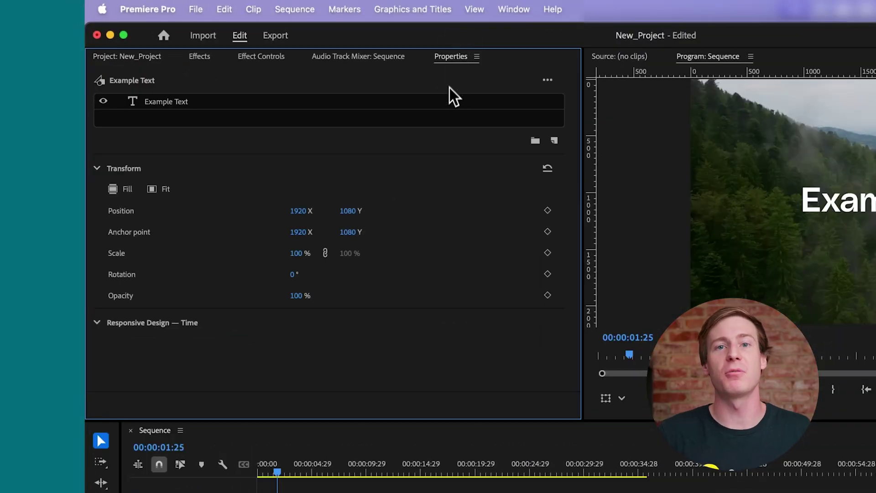
Step: Enable a Shadow on Example Text at 76% opacity, then adjust its angle, distance and size
left_click(449, 101)
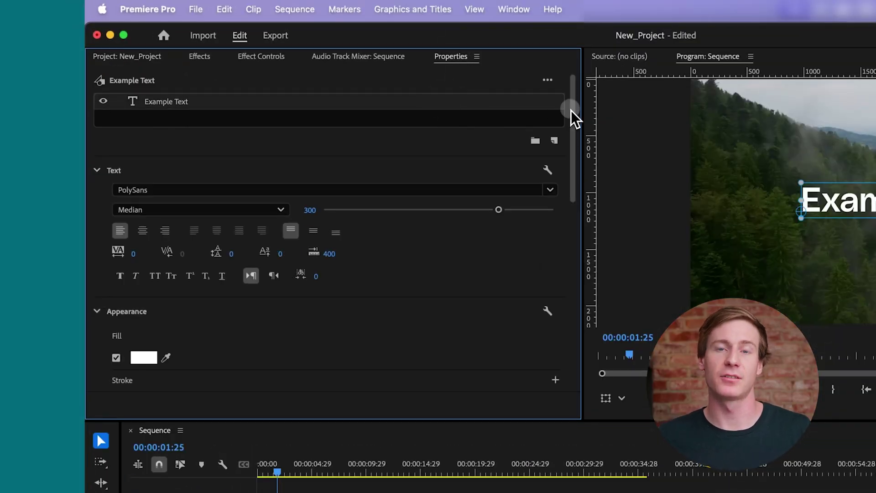
mouse_move(571, 110)
left_mouse_down()
mouse_move(574, 248)
mouse_move(565, 250)
left_mouse_up()
left_click(116, 155)
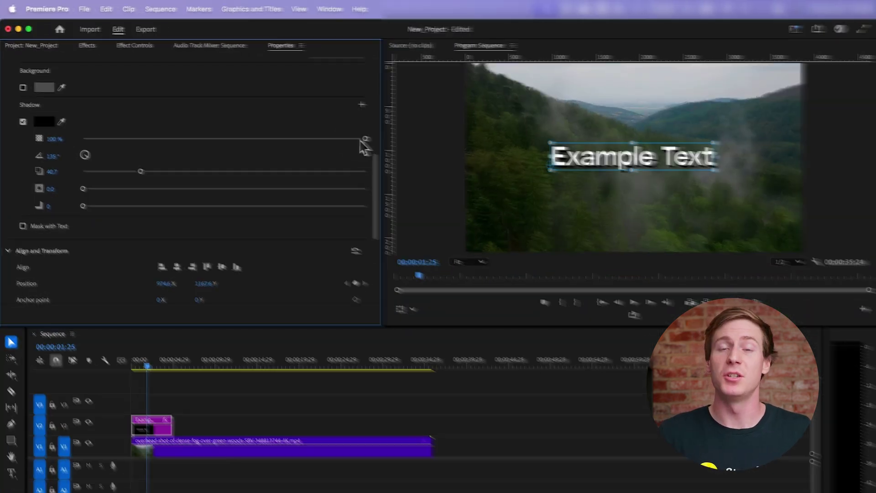
left_click(197, 178)
left_click_drag(84, 138, 297, 139)
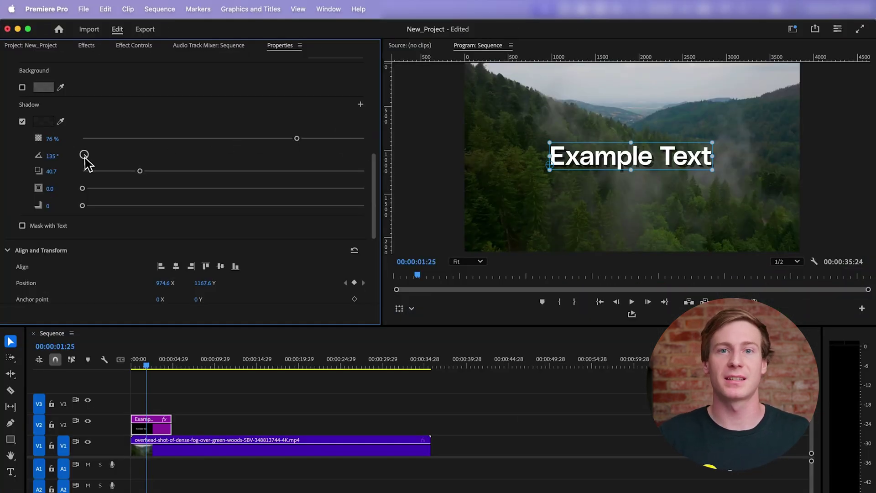
left_click_drag(84, 157, 129, 171)
left_click_drag(82, 188, 173, 188)
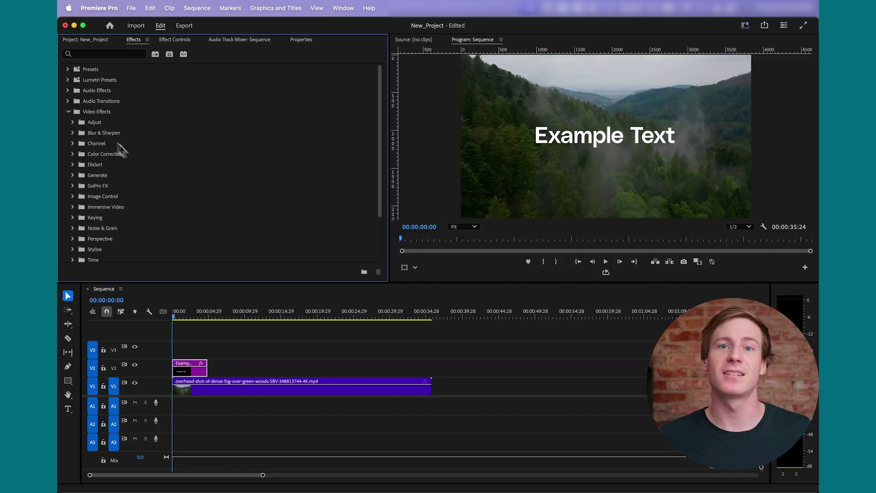
Step: Apply the Perspective > Drop Shadow effect to Example Text and show its effect settings
scroll(137, 160, "down", 3)
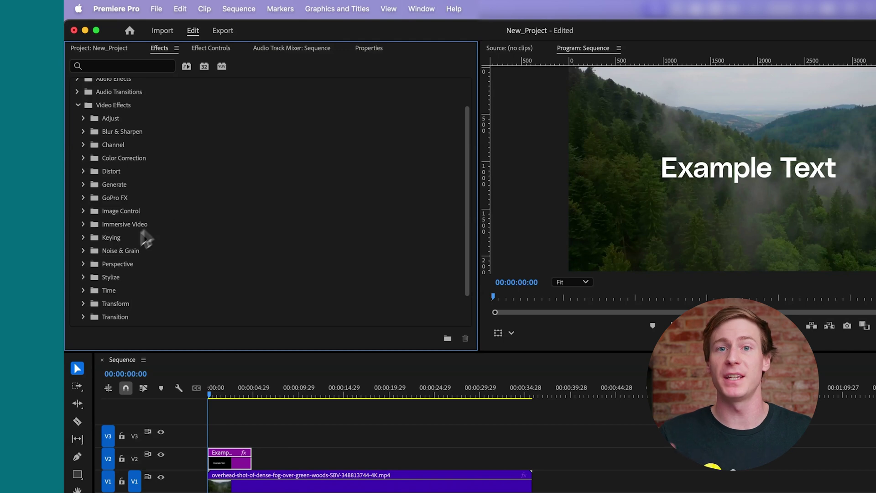
left_click(72, 213)
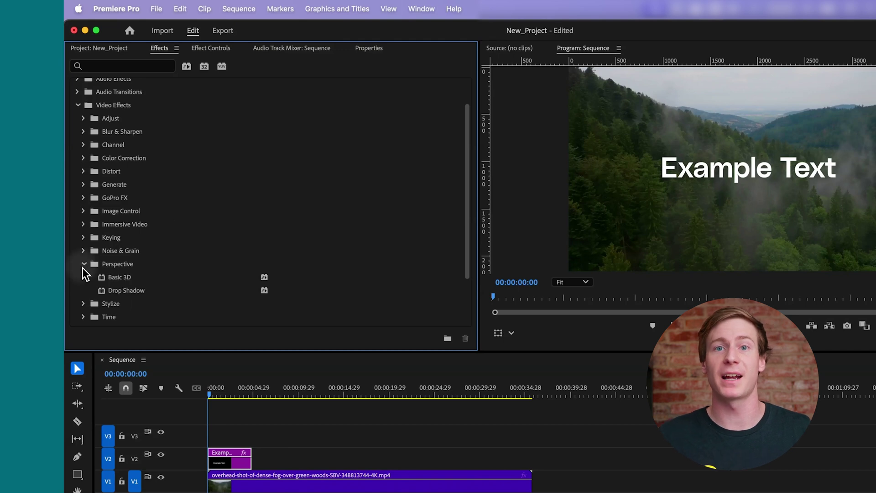
left_click(135, 292)
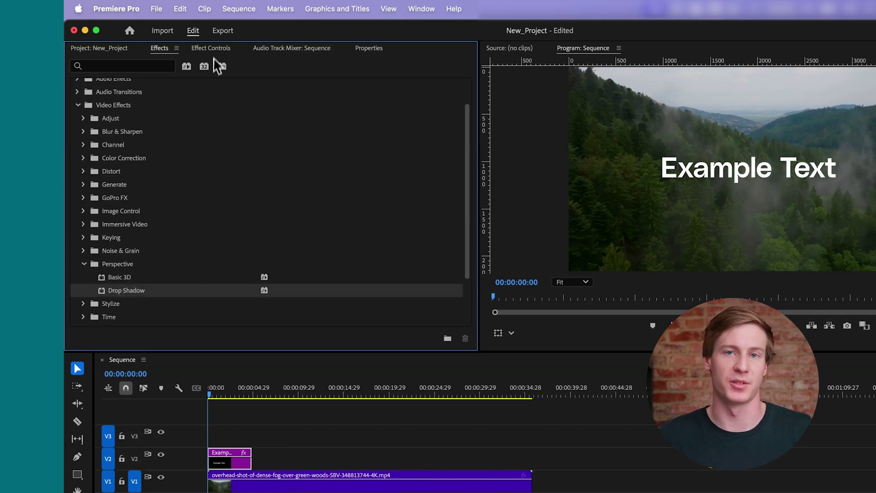
left_click(211, 48)
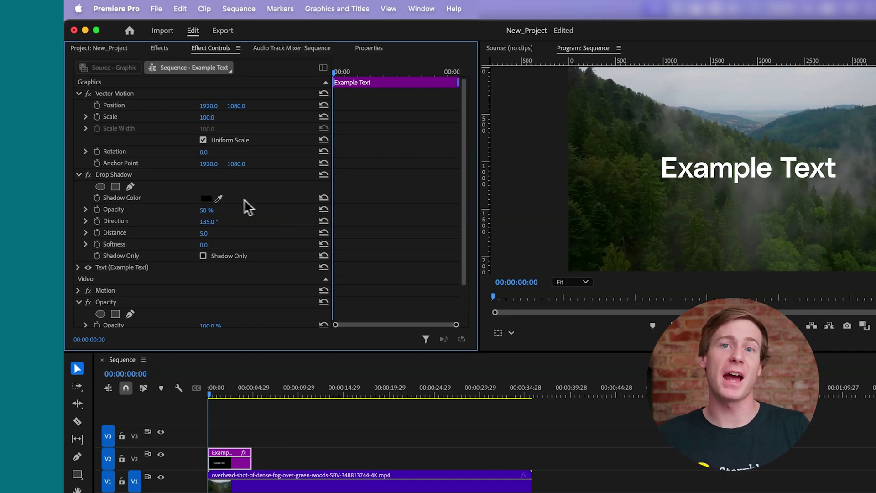
Step: Set the Drop Shadow color to 39FF14 and distance to 0, at 100% opacity
left_click(206, 199)
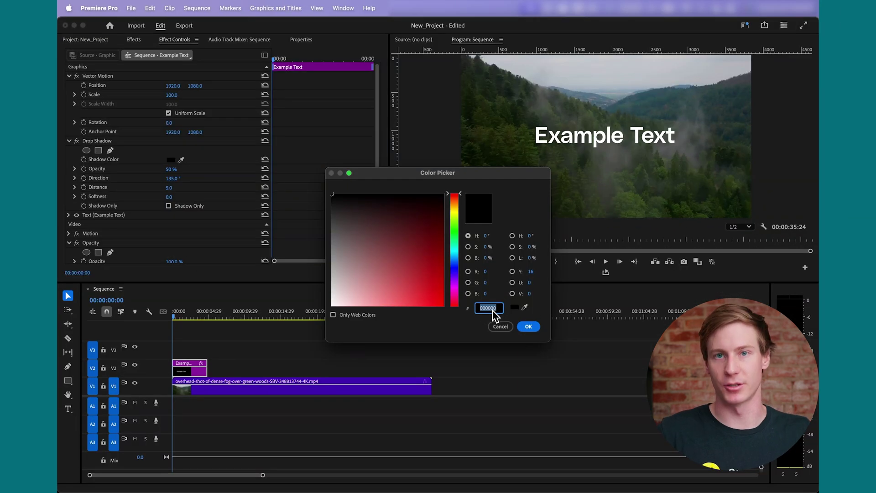
type("39")
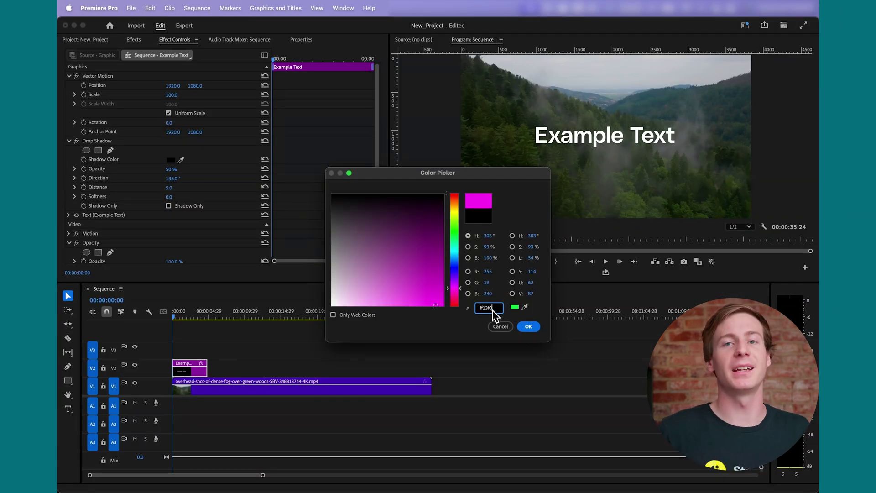
type("FF14")
left_click(529, 327)
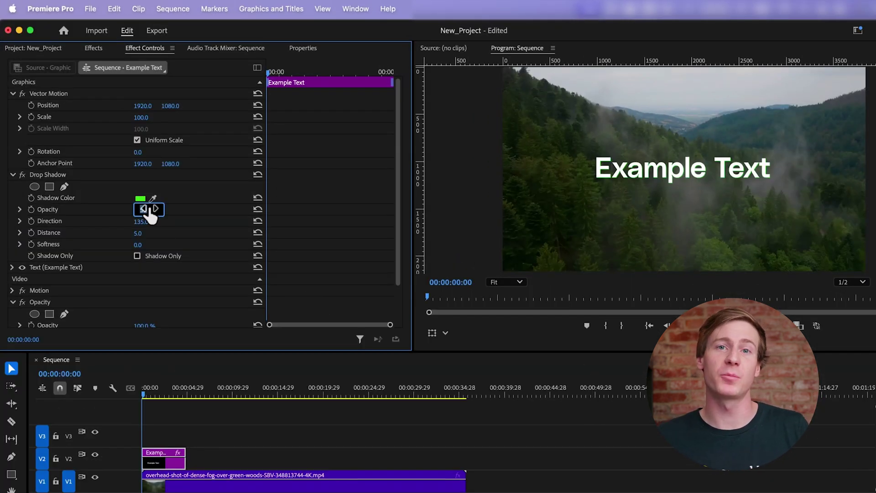
left_click(150, 233)
type("0")
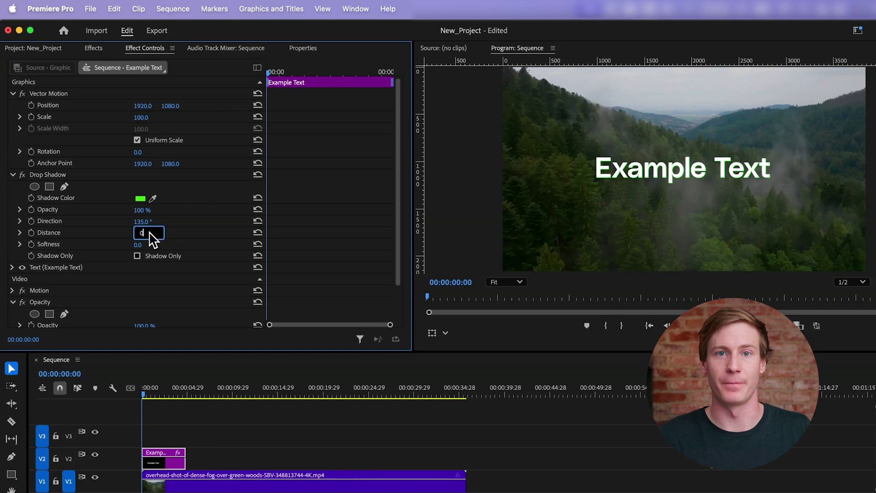
key("Return")
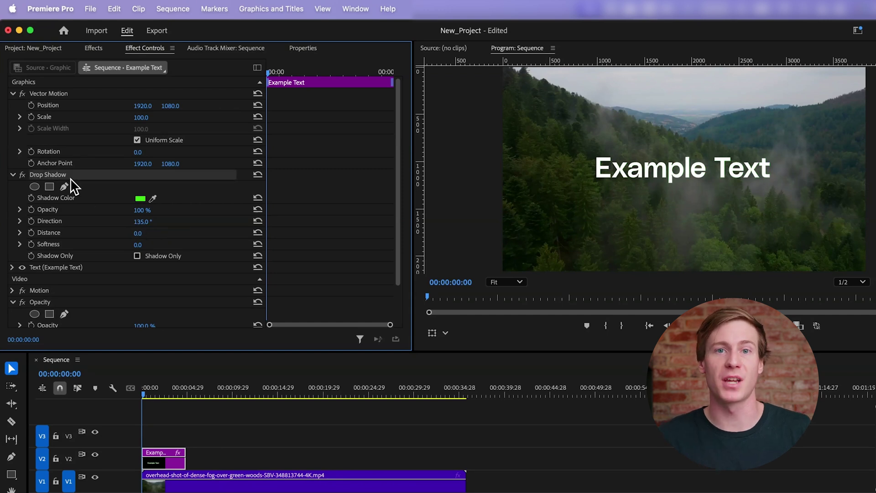
Step: Paste two more Drop Shadow copies and set the three Softness values to 50, 100 and 200
key("super+v")
key("super+v")
left_click_drag(205, 352, 209, 462)
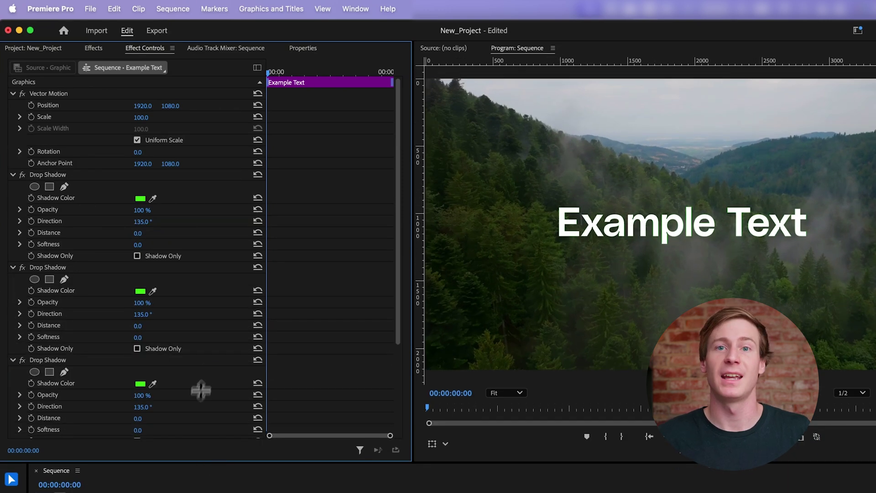
scroll(402, 210, "down", 3)
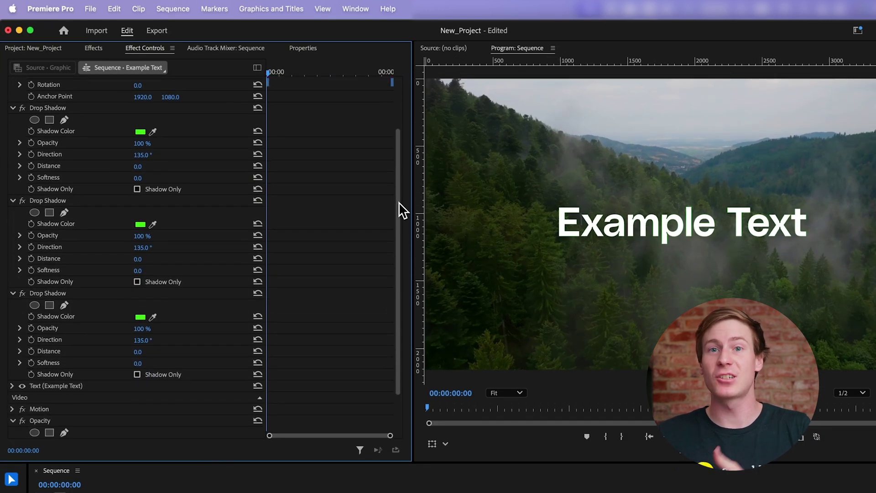
left_click(150, 178)
type("50")
key("Return")
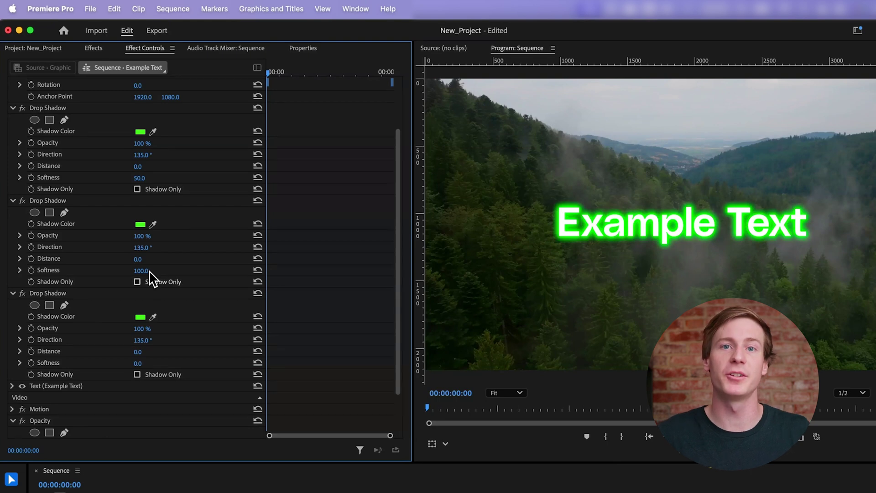
key("Return")
left_click(139, 363)
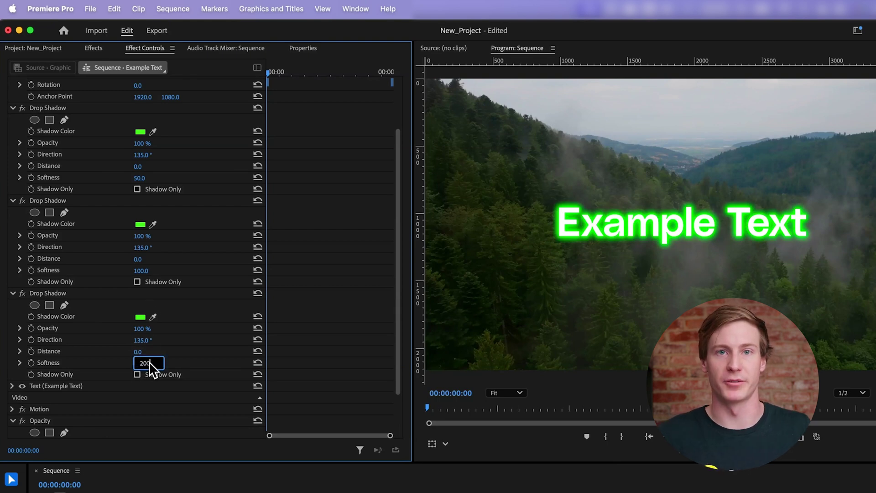
key("Return")
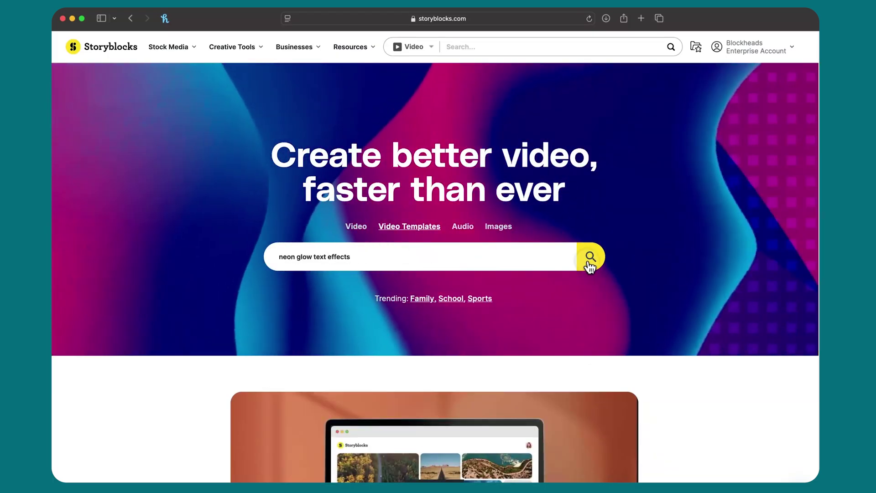
Step: Search Storyblocks video templates for 'neon glow text effects' and scroll the results
left_click(589, 256)
scroll(592, 268, "down", 15)
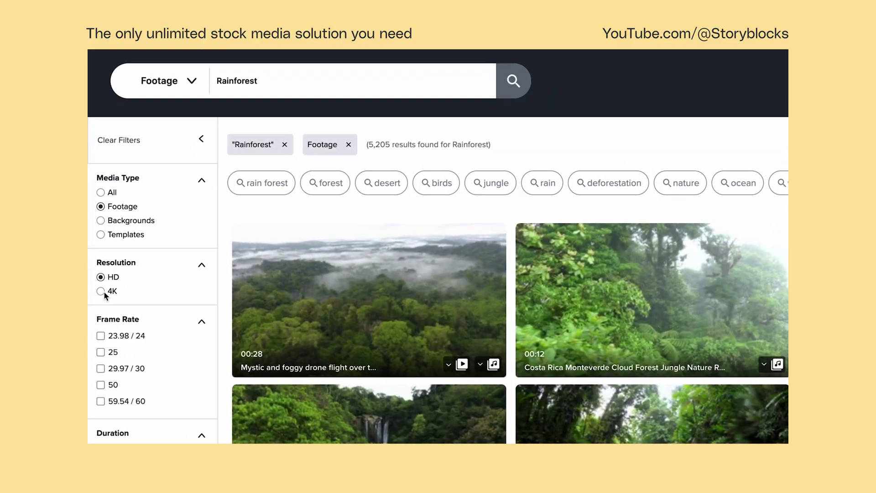
Step: Filter the Rainforest footage results to 4K resolution and scroll the clips
left_click(101, 292)
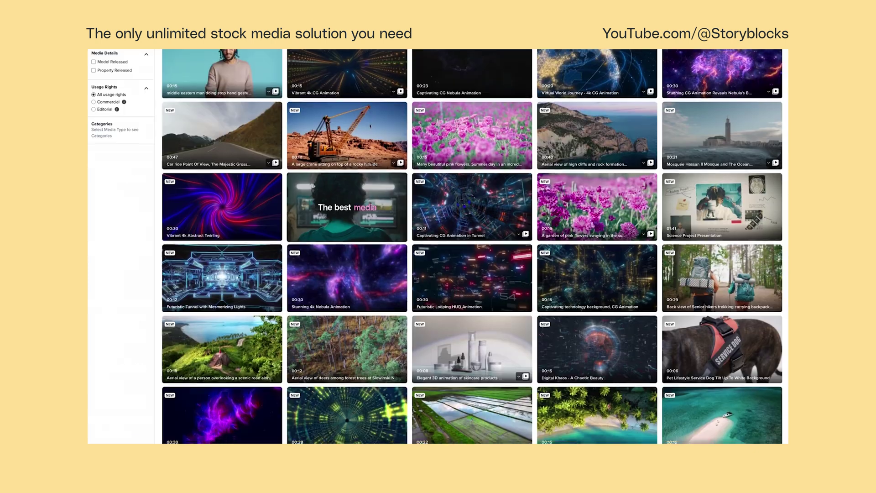
scroll(472, 247, "up", 5)
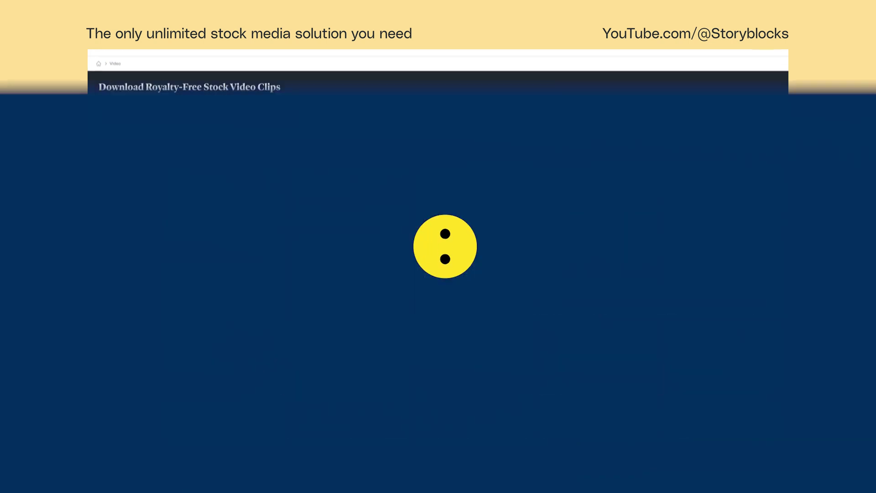